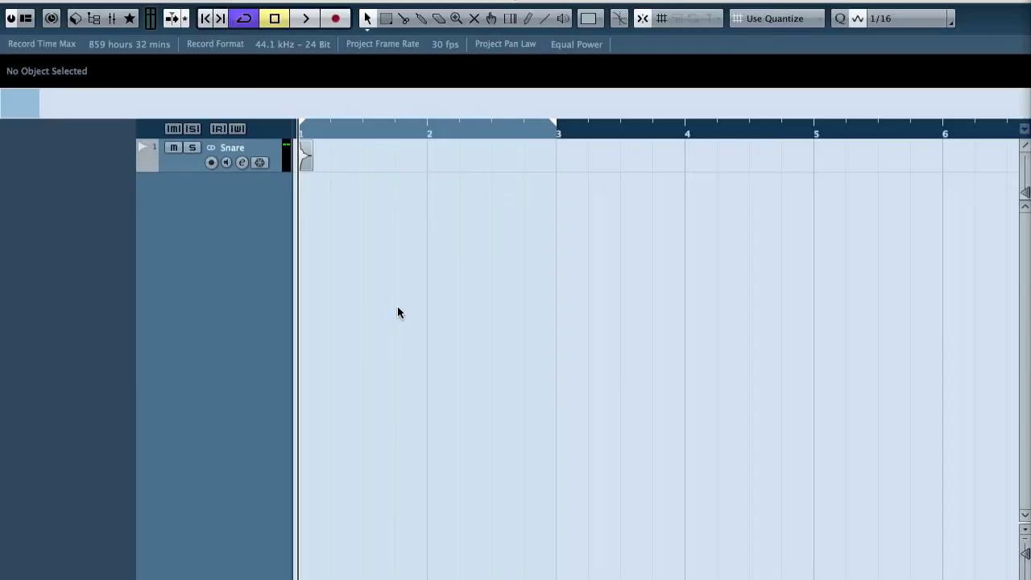
Show the transport panel and enable the Trigger 2 insert on the Snare track.
key(F2)
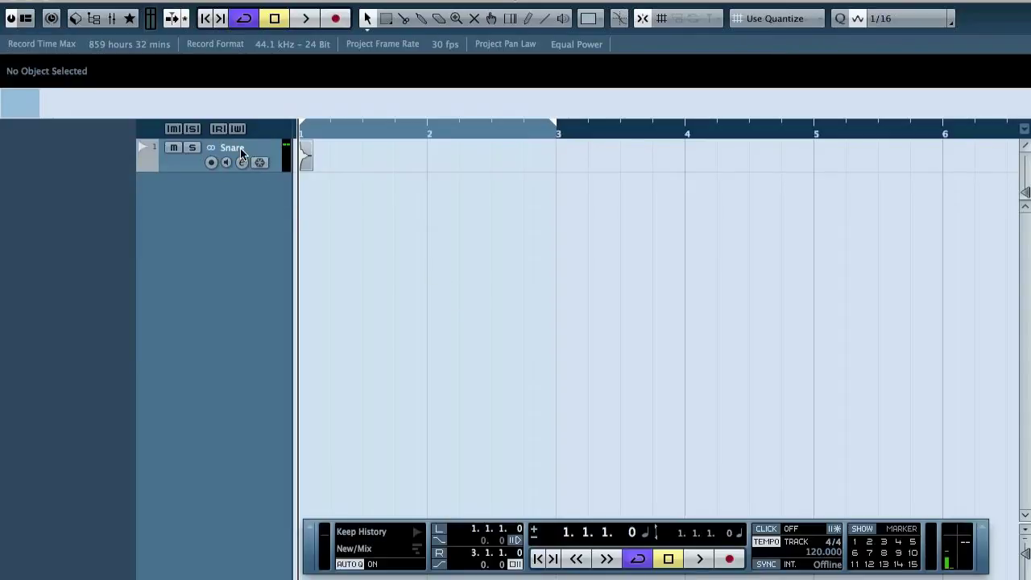
key(alt+i)
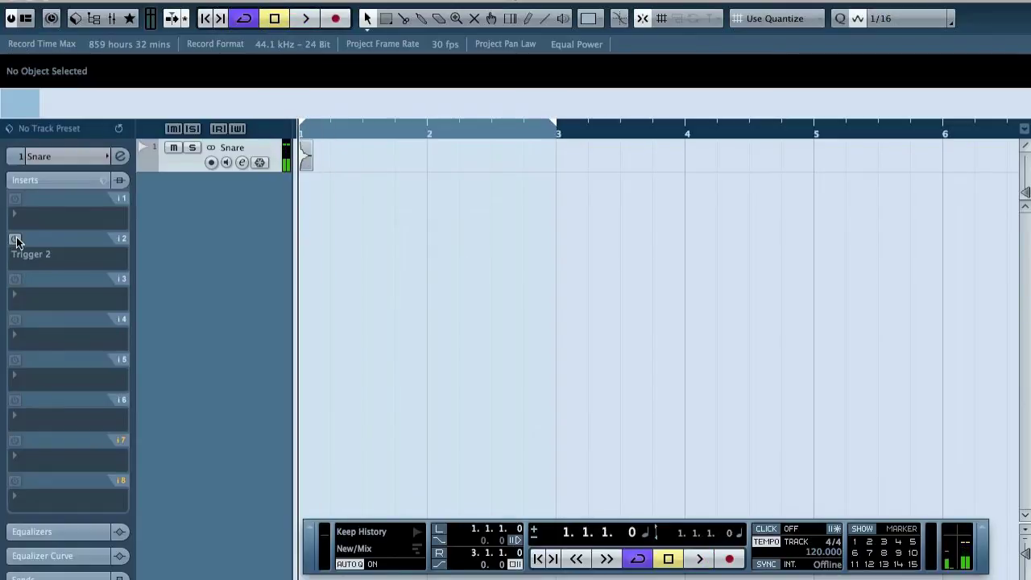
click(16, 240)
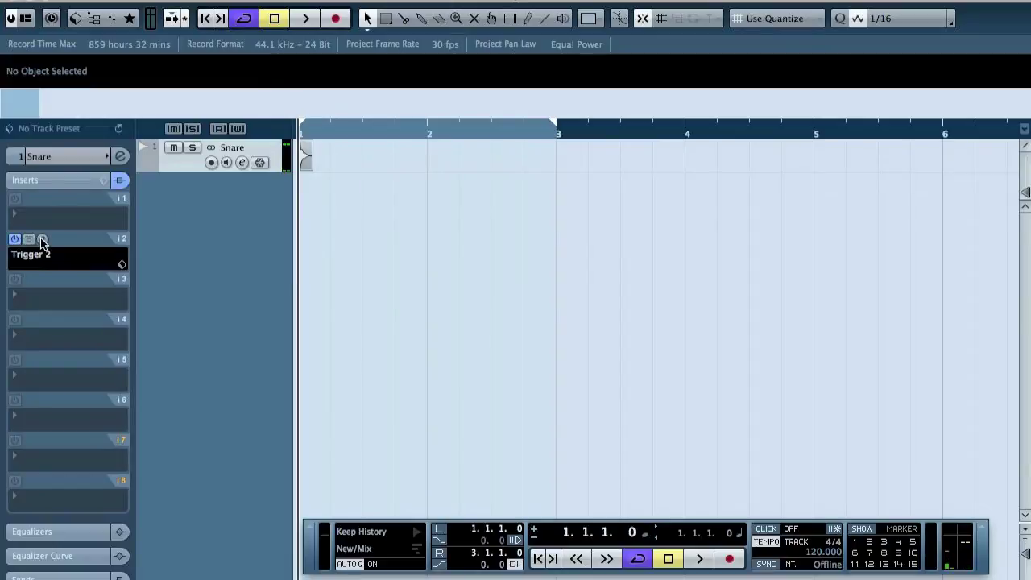
Check the GreenSnare NRG mic sample loaded in Trigger 2 and play back the triggered snare hit.
click(43, 240)
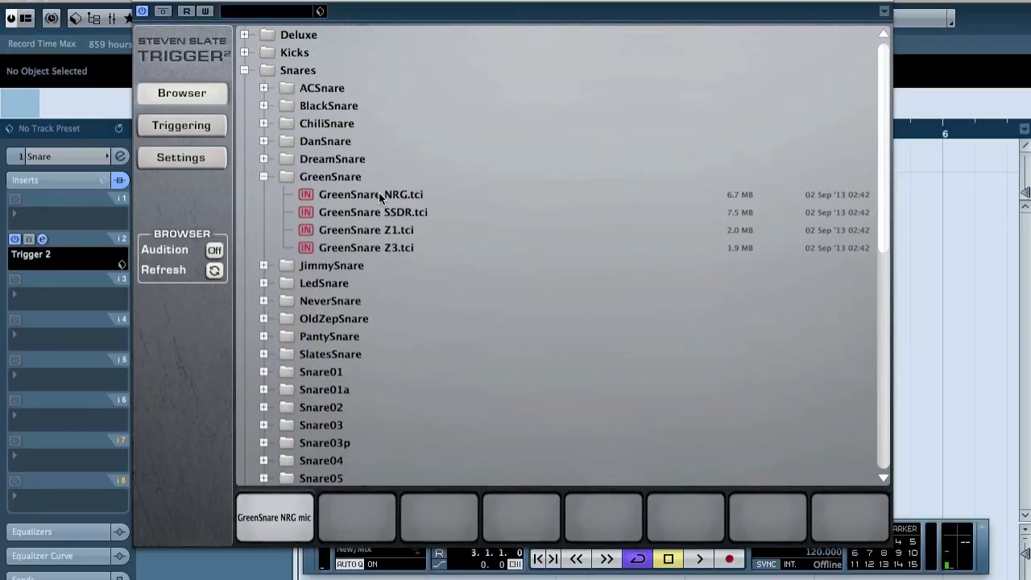
click(270, 529)
click(141, 3)
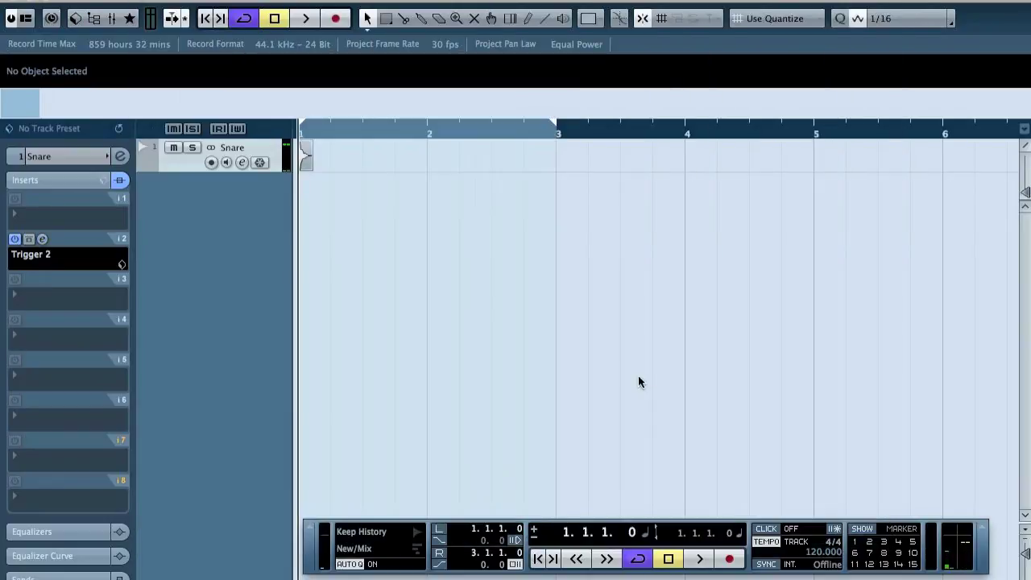
key(space)
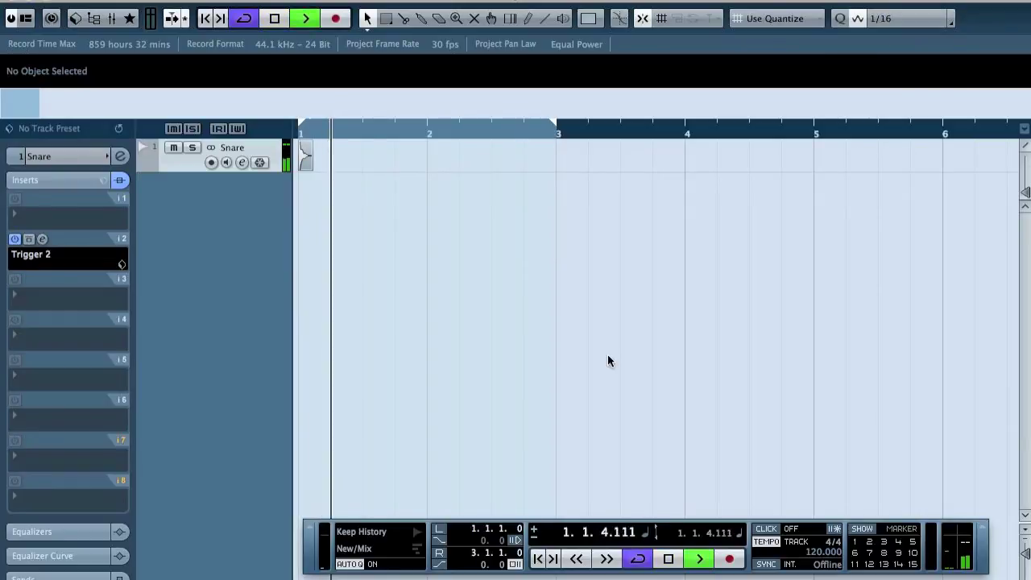
key(space)
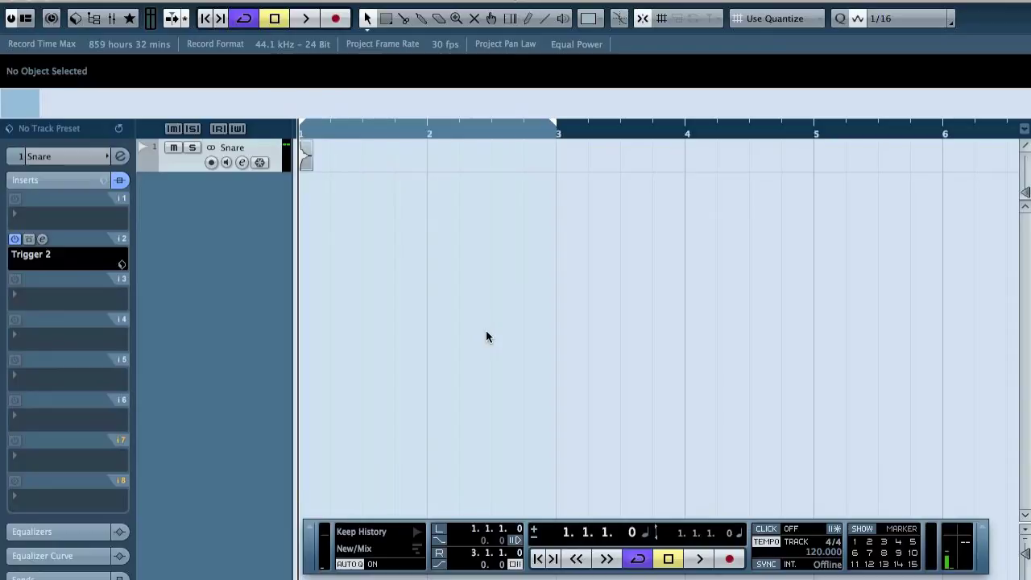
Start an audio mixdown export of the Stereo Out and set its bit depth to 24 Bit.
key(super+e)
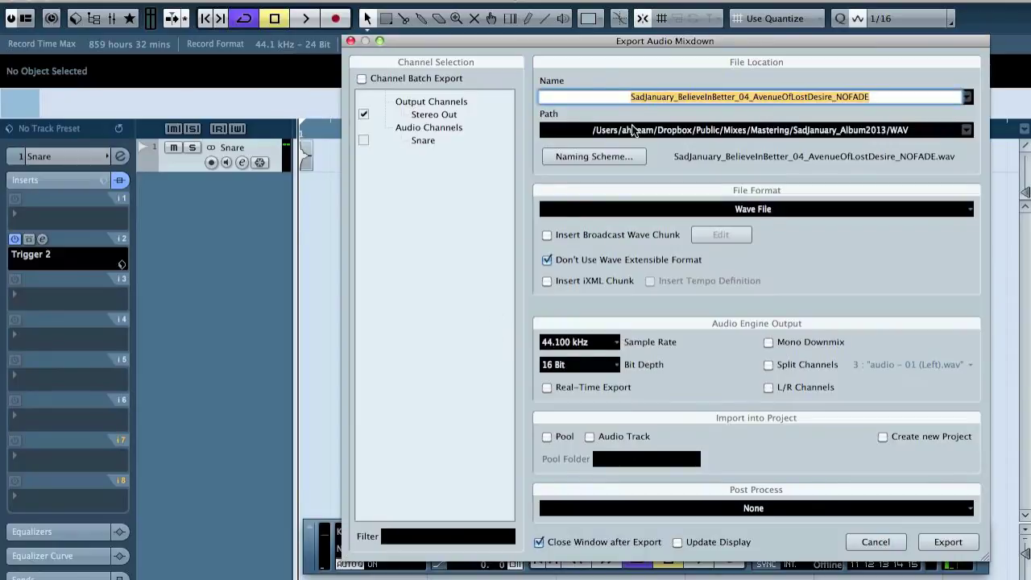
drag(564, 44, 401, 27)
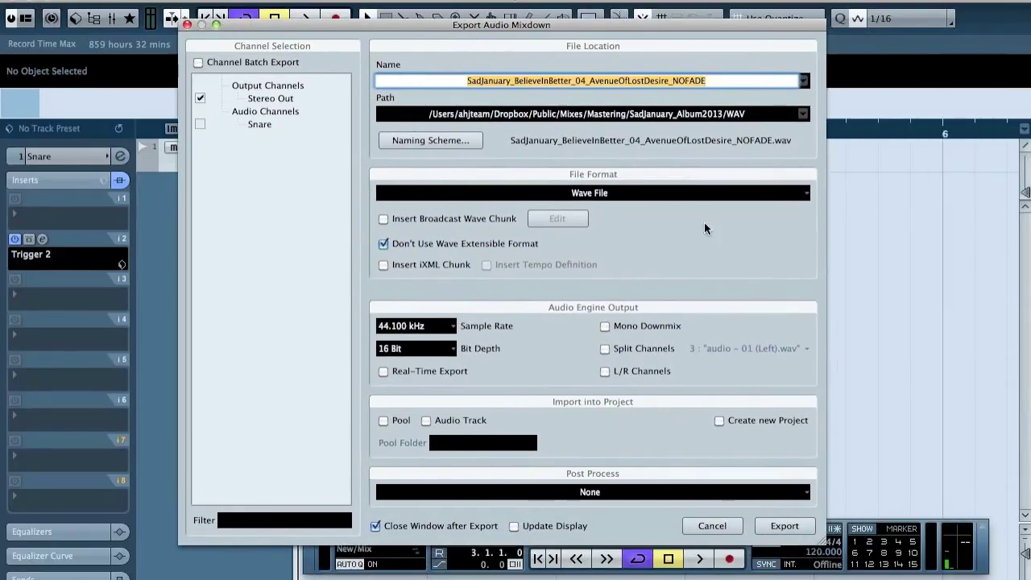
click(433, 352)
click(429, 363)
Export the mixdown to the Desktop as GreenSnare_ROOM.
click(612, 113)
click(268, 278)
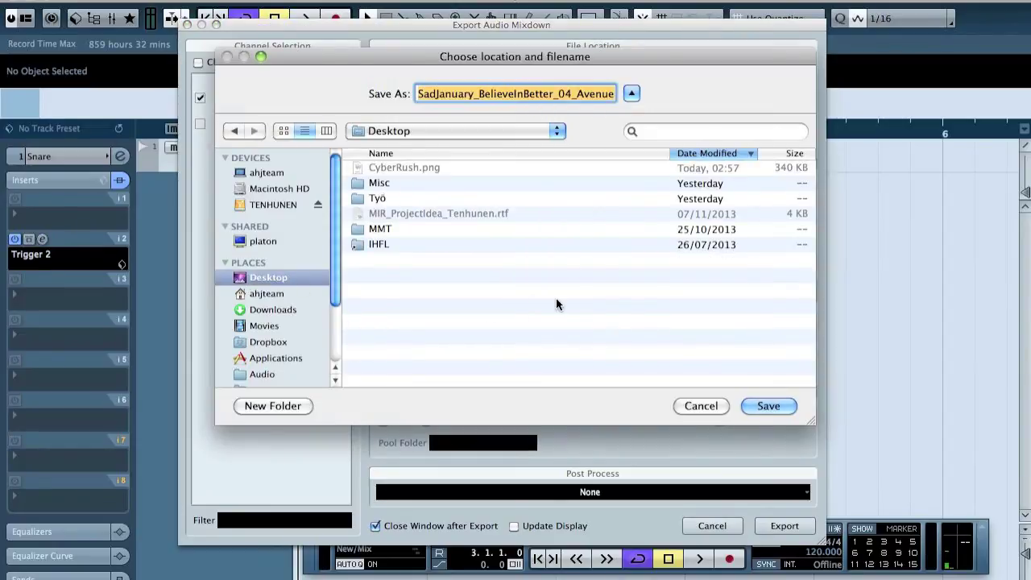
text(A)
key(BackSpace)
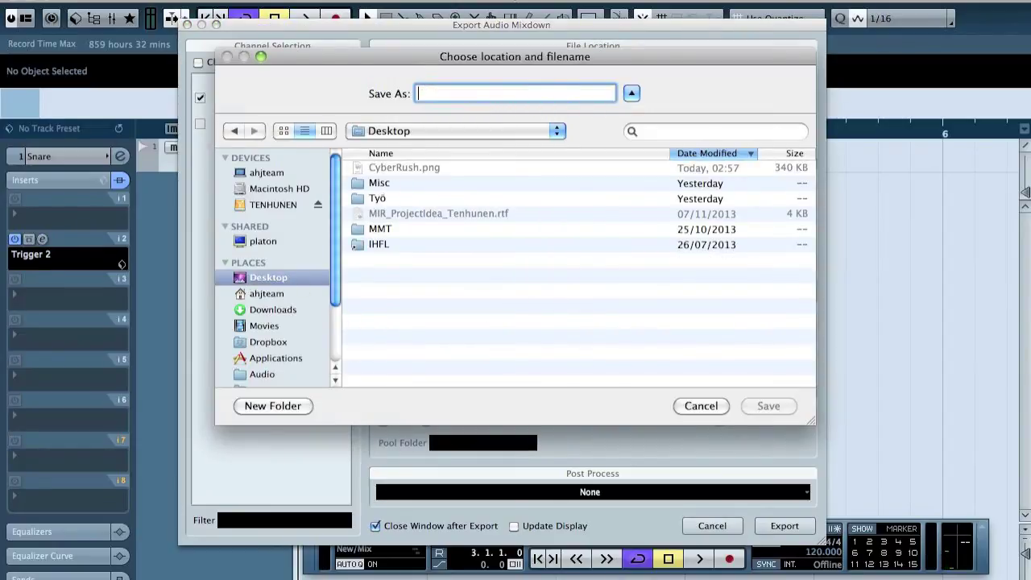
text(Green)
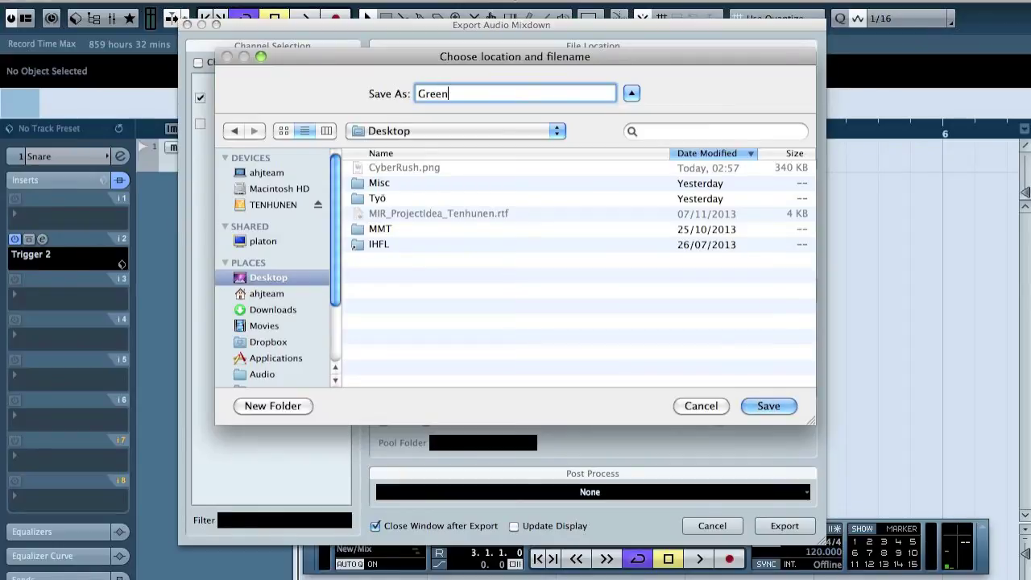
text(Snare_ROOM)
key(Return)
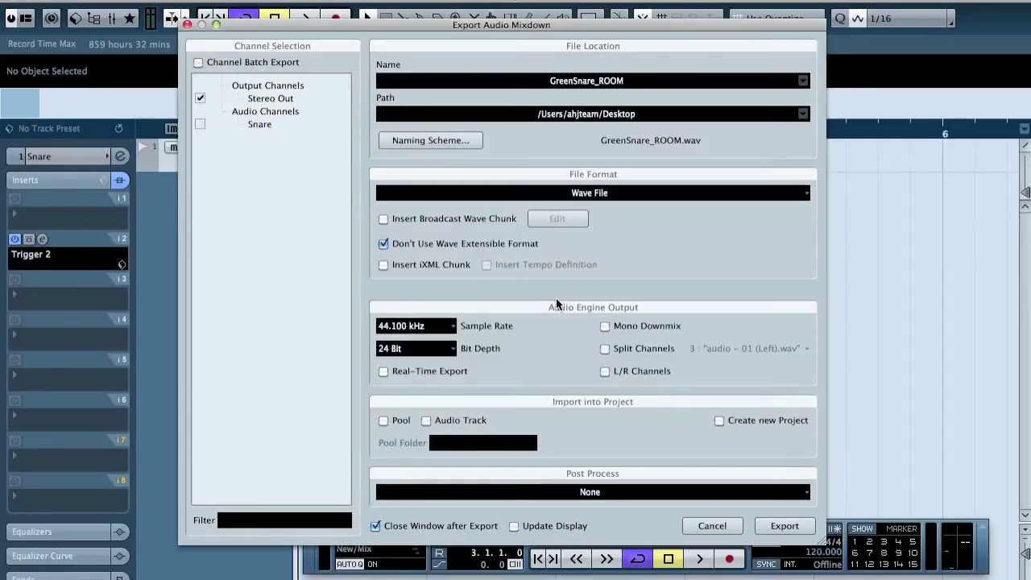
click(800, 528)
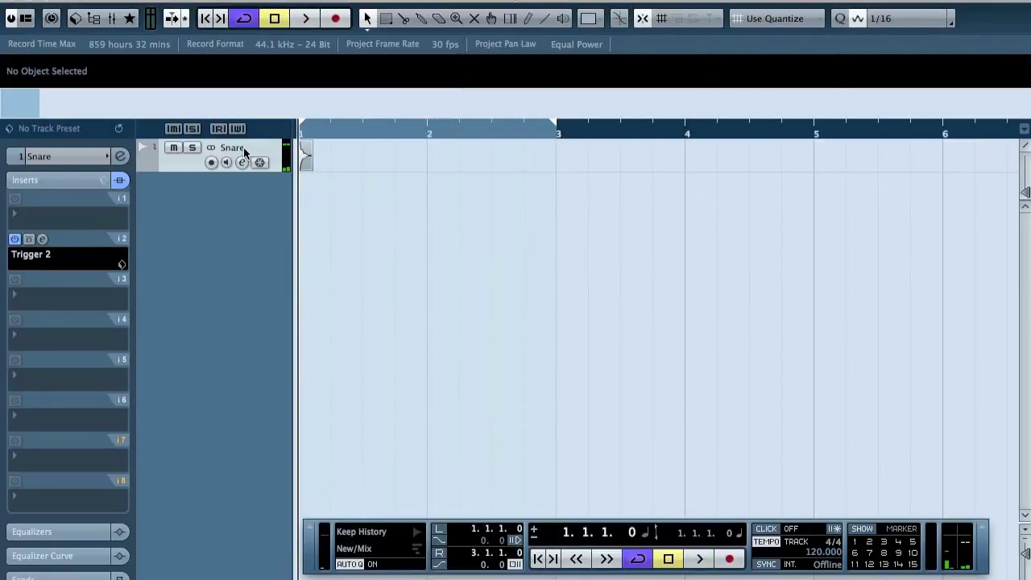
Remove the Snare track and add one instrument track using Kontakt 4.
right_click(243, 147)
click(331, 203)
right_click(199, 181)
click(267, 197)
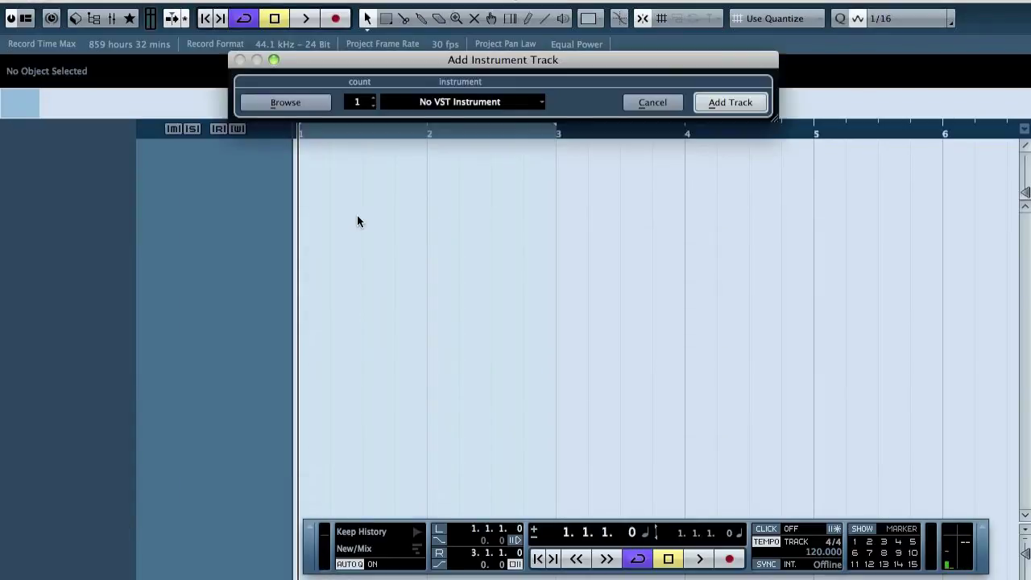
click(487, 100)
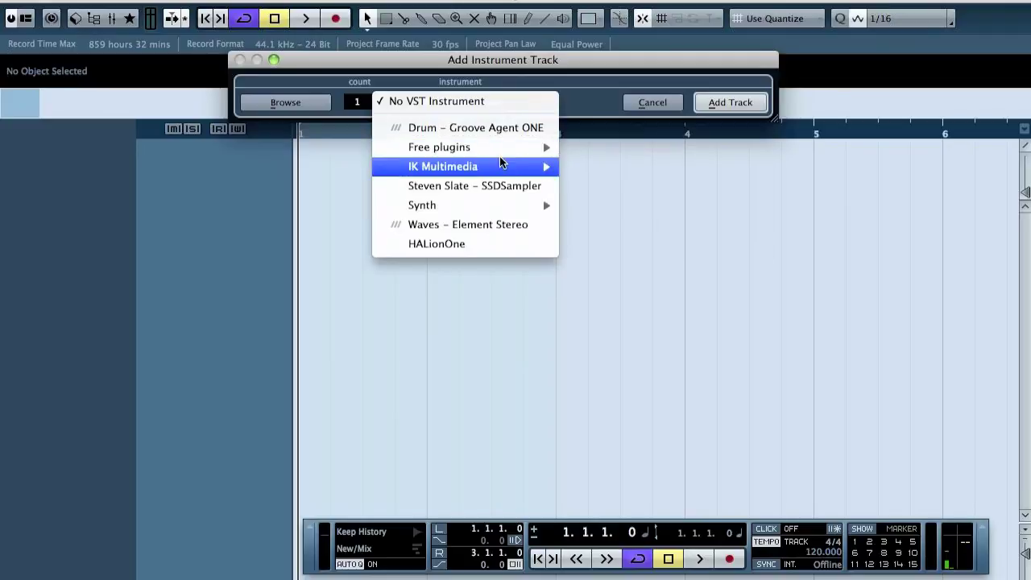
mouse_move(498, 149)
mouse_move(644, 205)
click(824, 205)
click(732, 106)
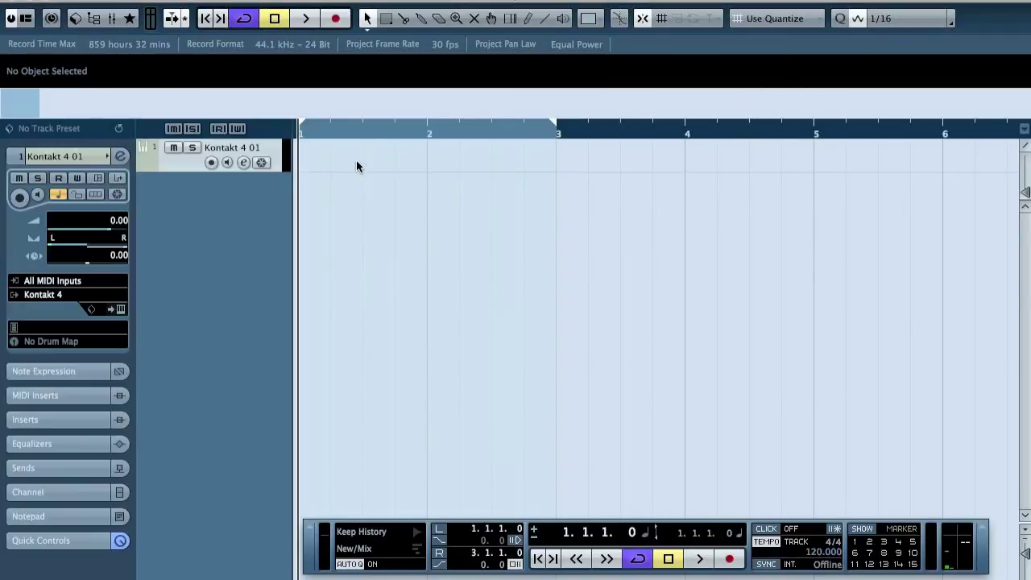
Create an empty MIDI part from bar 1 to bar 3 on the Kontakt track and assign the SSD 3.5 drum map.
double_click(362, 151)
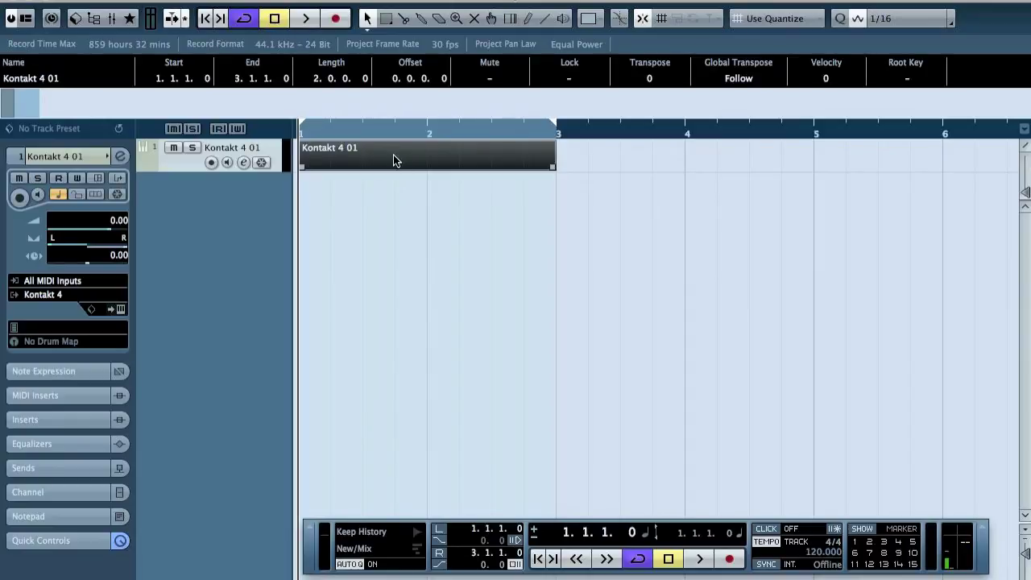
click(53, 343)
click(52, 384)
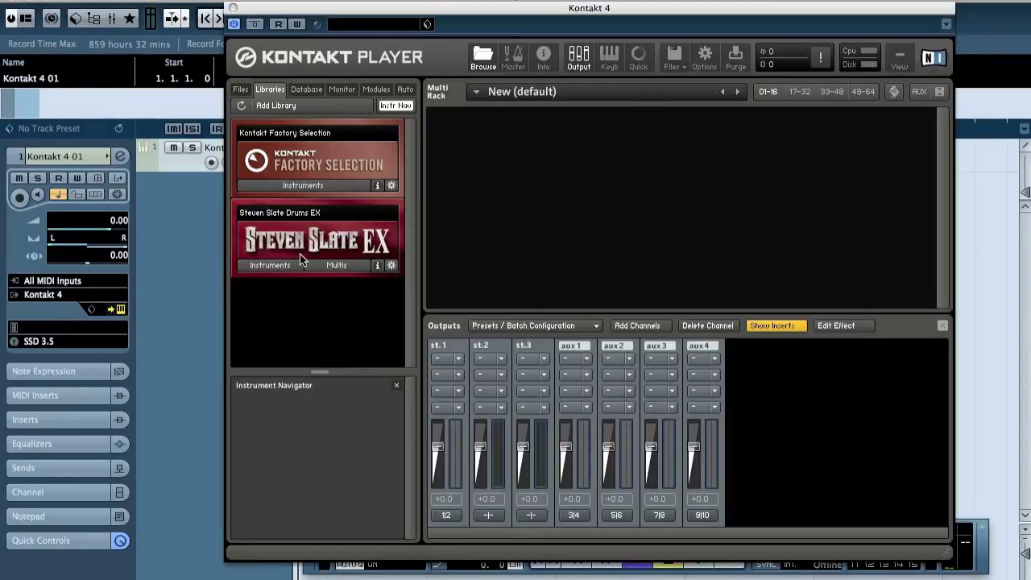
Load the All American Kit multi from the Steven Slate Drums EX library, replacing the current multi.
click(331, 266)
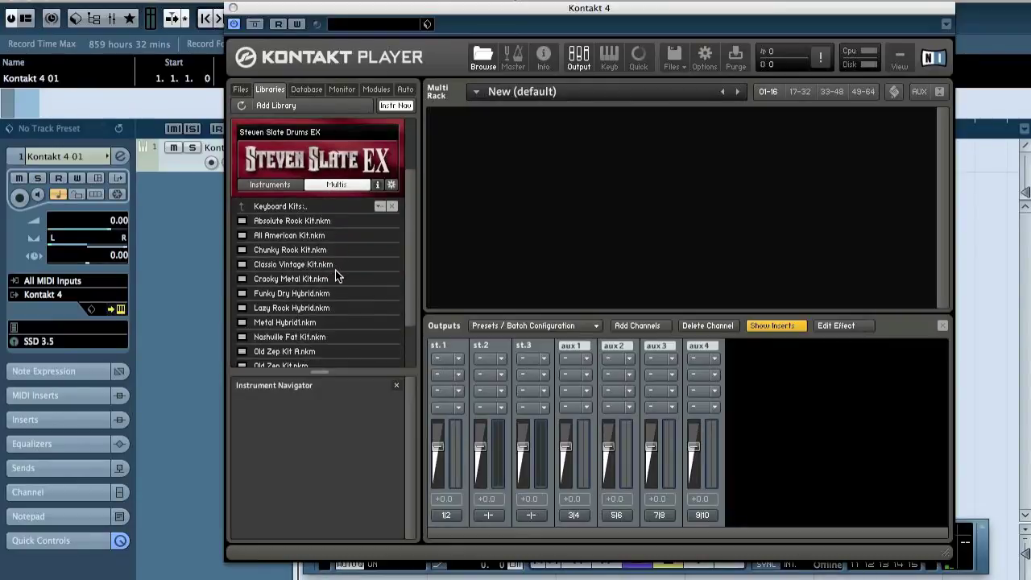
double_click(303, 236)
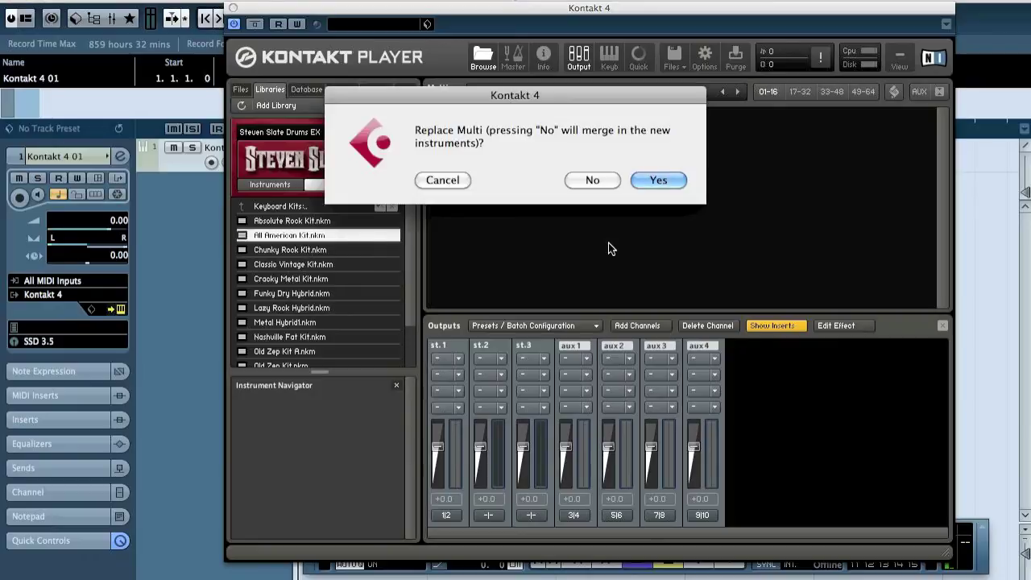
click(660, 182)
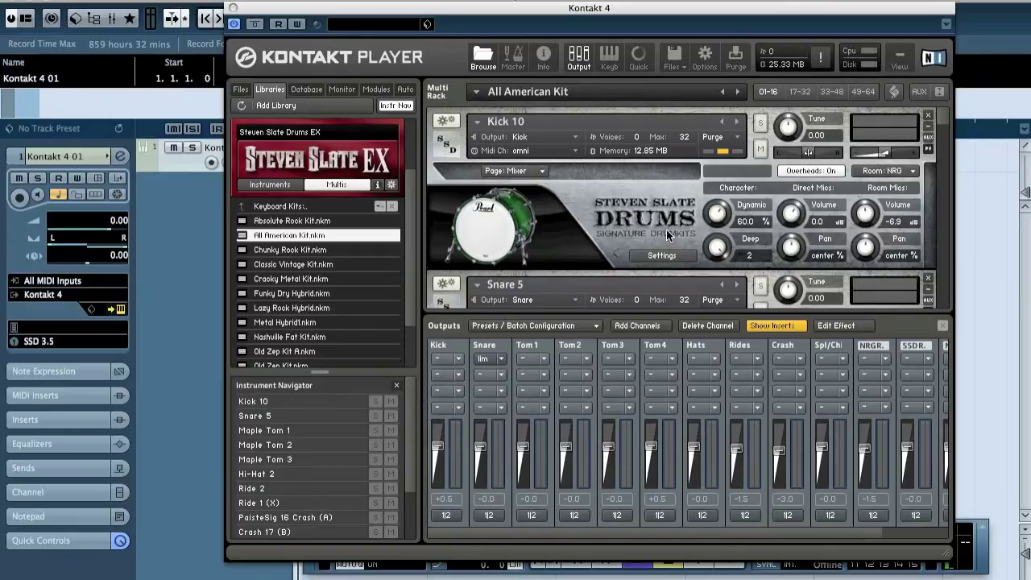
Pull the NRG and SSDR room output faders in Kontakt all the way down and close the instrument.
drag(865, 448, 865, 485)
drag(905, 445, 905, 484)
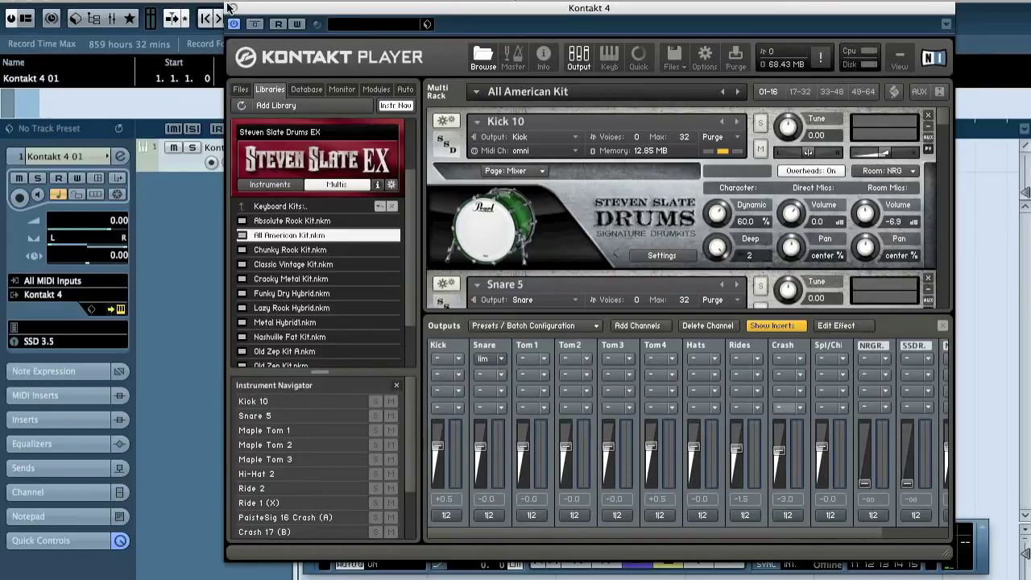
click(230, 7)
Program a two-bar drum beat with kick, snare, closed hi-hat and closing Tom 3 hits in the Kontakt part.
key(r)
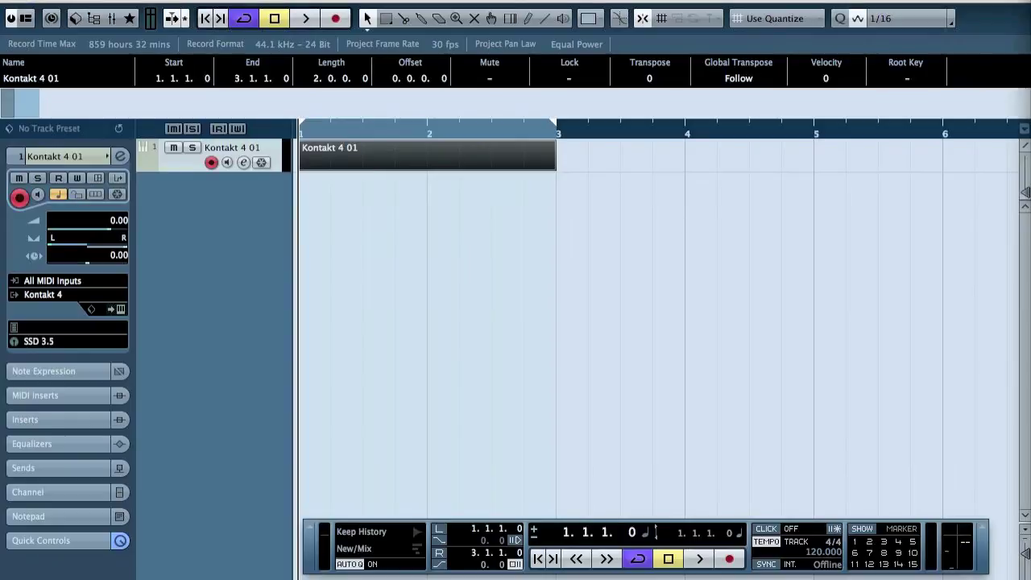
key(ctrl+e)
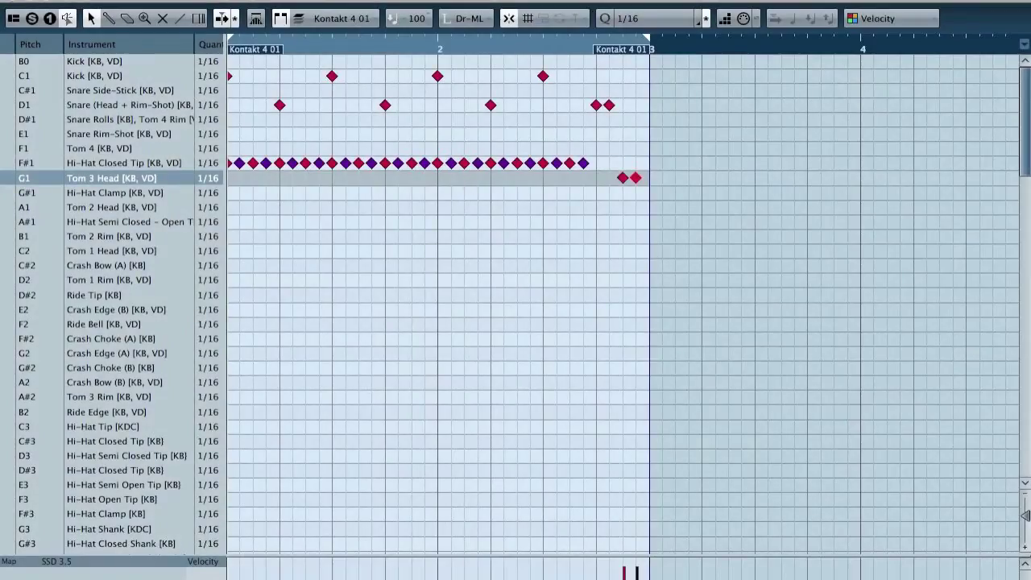
click(12, 3)
Add a stereo FX channel track with the IRLive Stereo reverb.
right_click(182, 199)
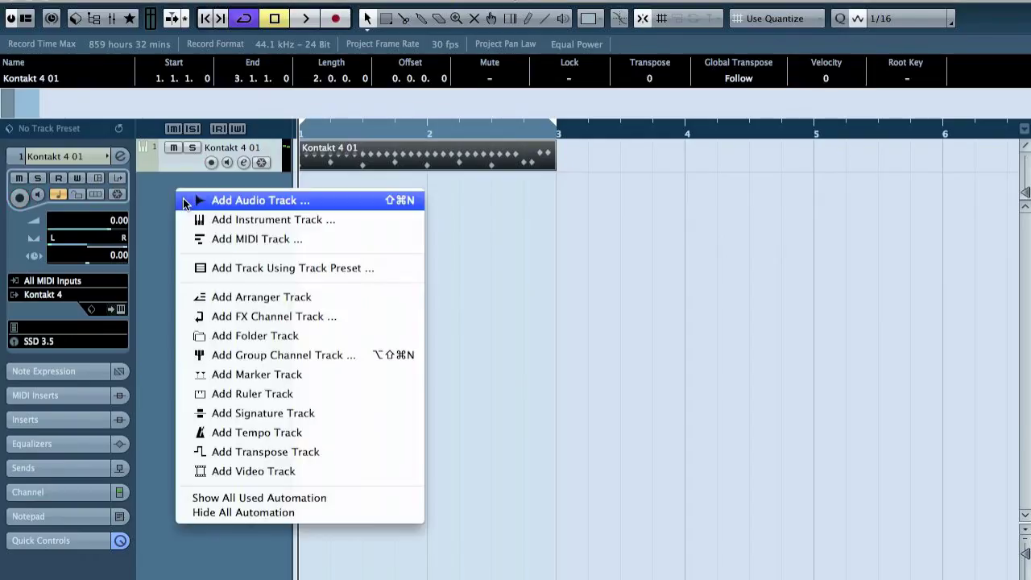
click(274, 316)
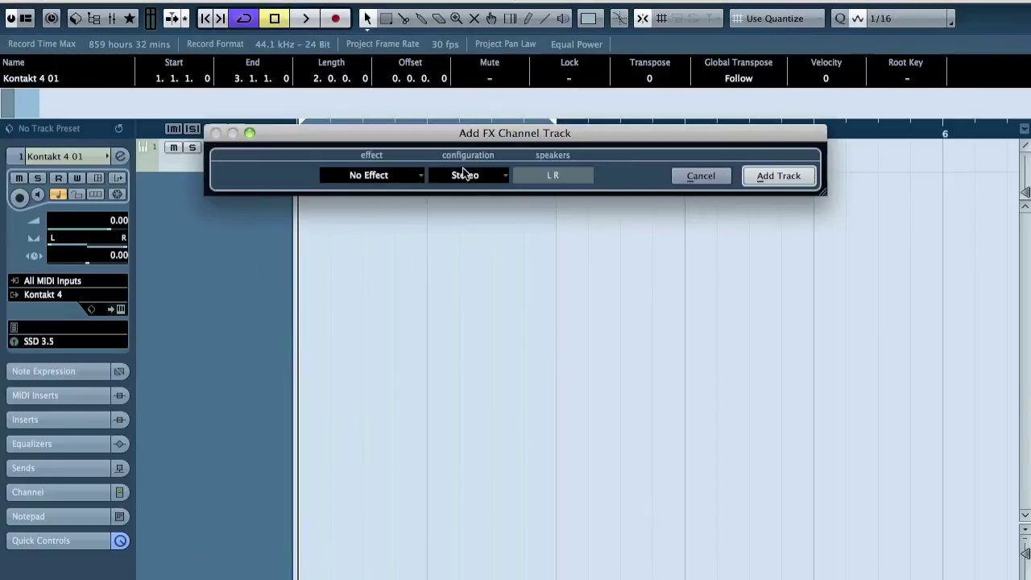
click(409, 175)
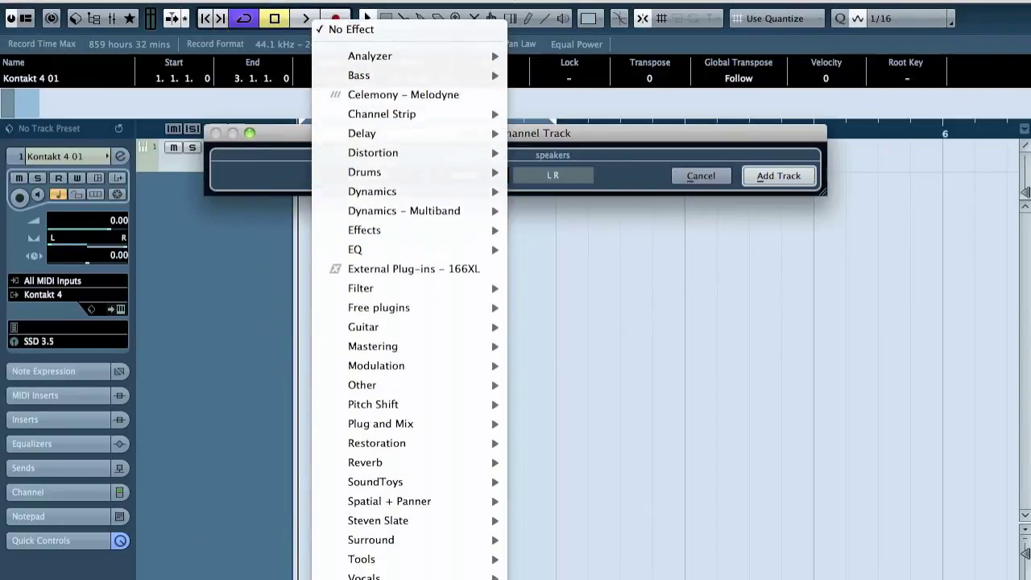
mouse_move(401, 456)
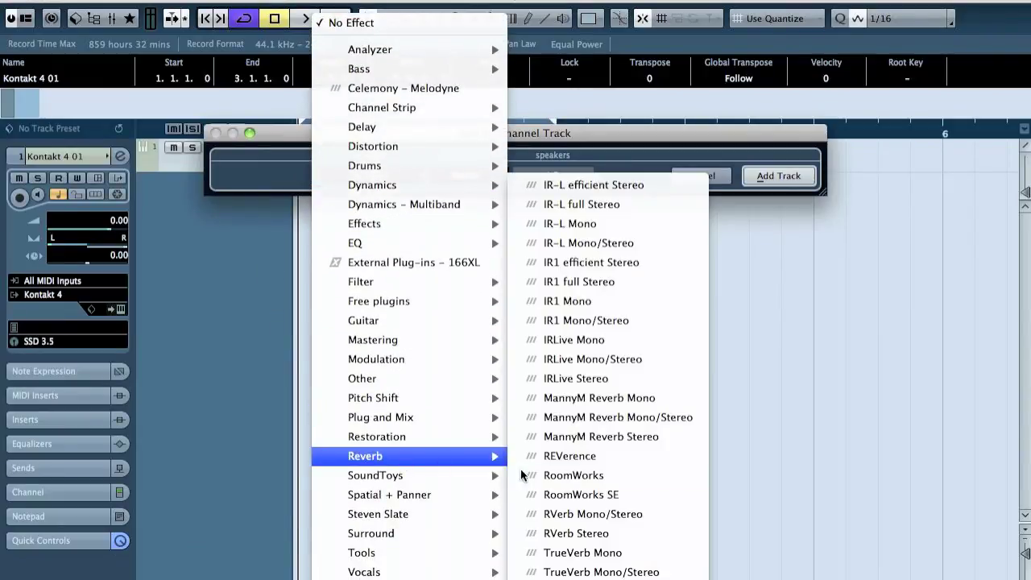
click(602, 376)
click(797, 174)
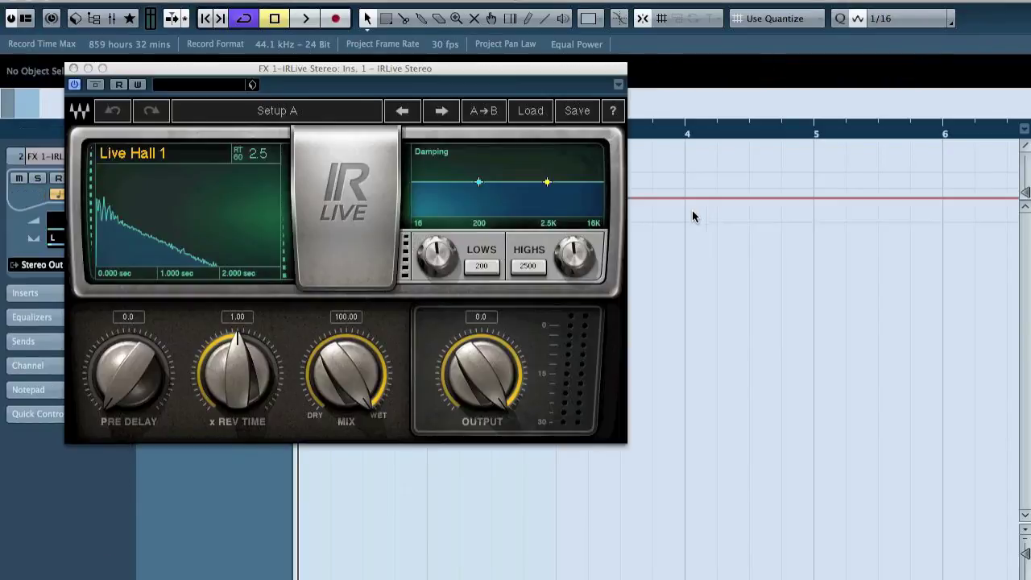
Import the GreenSnare_ROOM.wav file from the Desktop as IRLive's impulse response and close the plug-in.
click(530, 111)
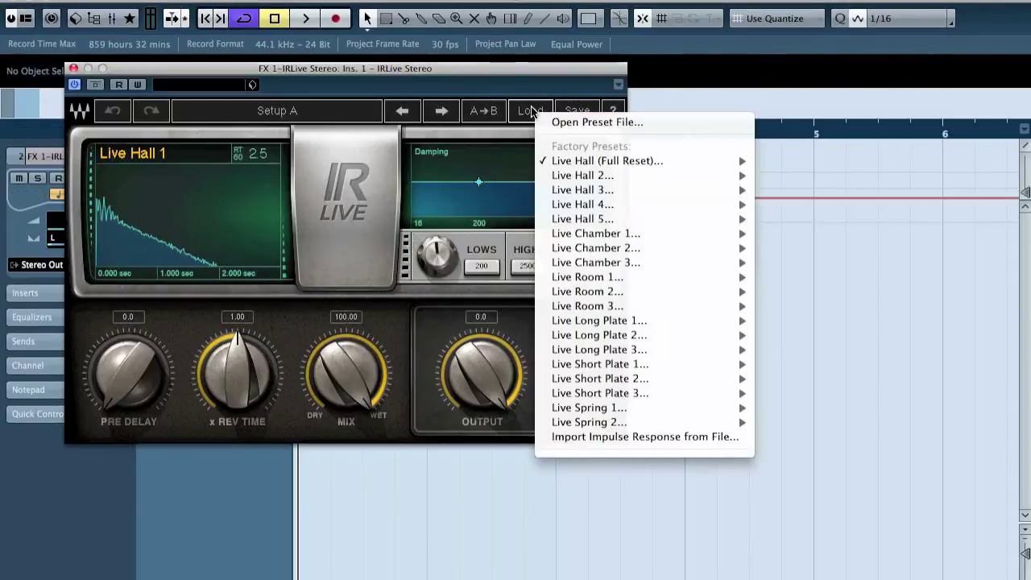
click(618, 436)
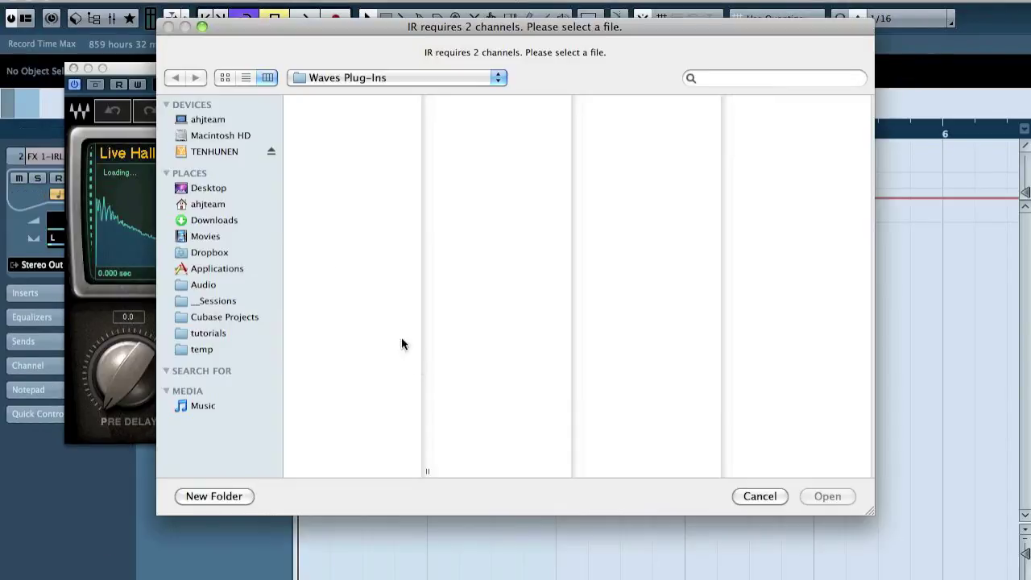
click(206, 225)
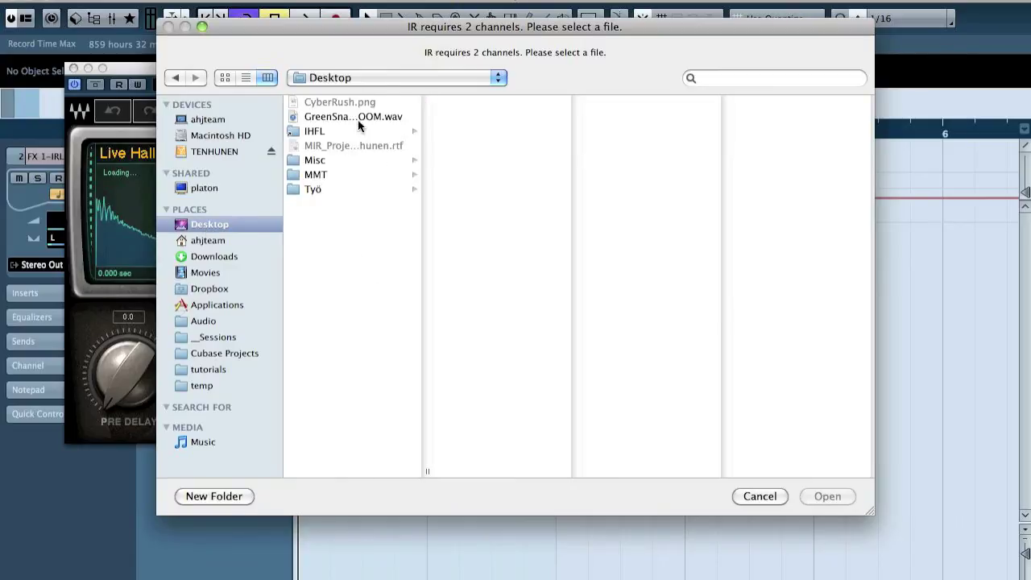
click(359, 117)
click(837, 503)
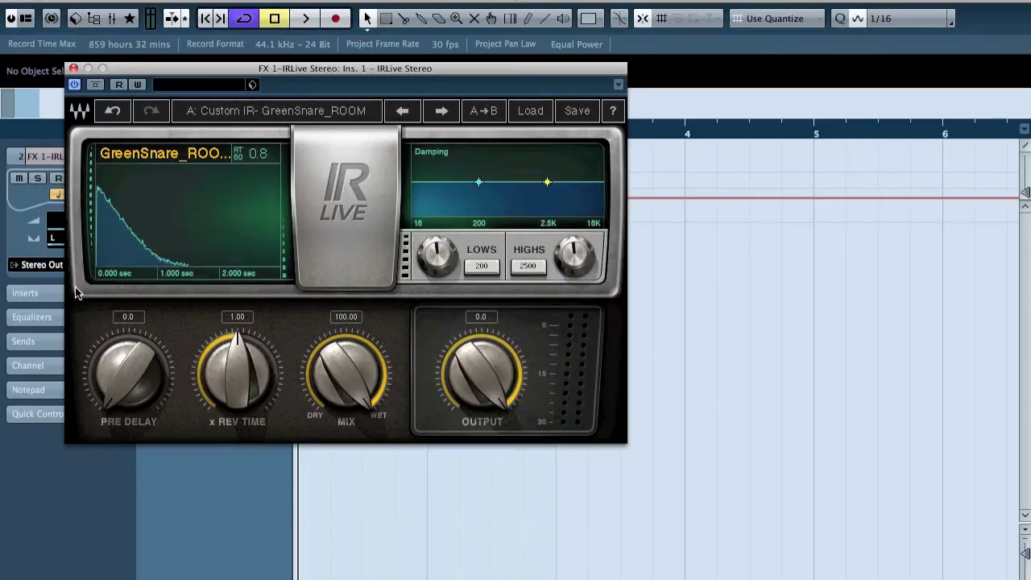
click(72, 69)
Route the Kontakt track's first send to FX 1-IRLive Stereo, activate it and set its level to about -23.86 dB during playback.
click(238, 155)
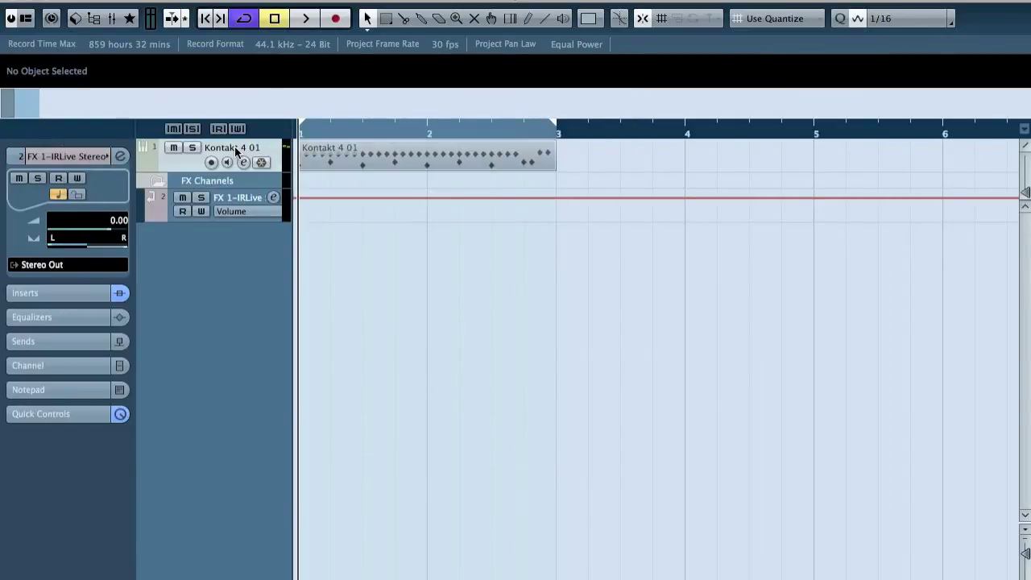
click(36, 466)
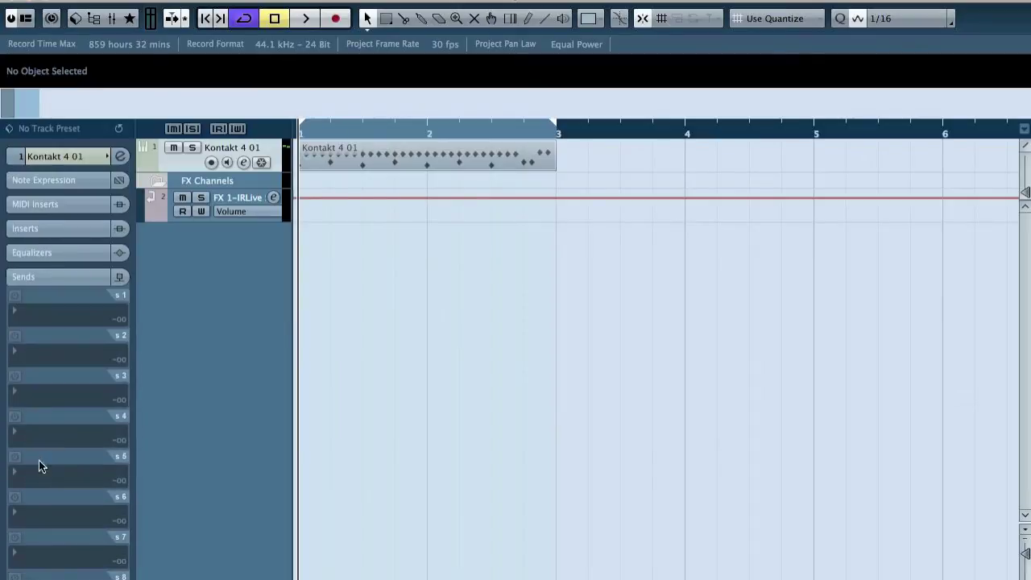
click(59, 304)
click(69, 341)
click(15, 295)
key(space)
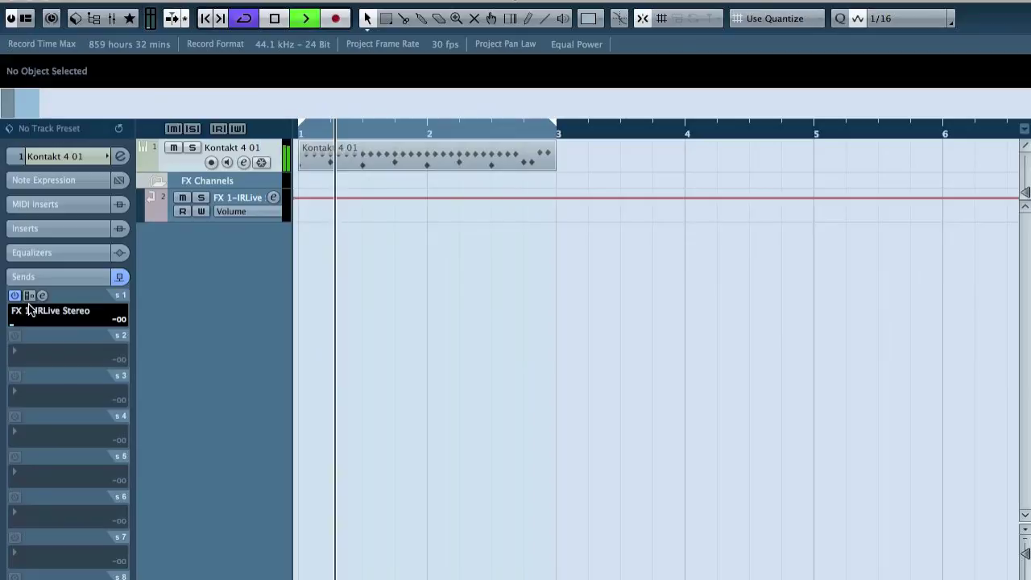
mouse_move(28, 325)
mouse_down()
mouse_move(42, 323)
mouse_move(24, 325)
mouse_move(33, 325)
mouse_up()
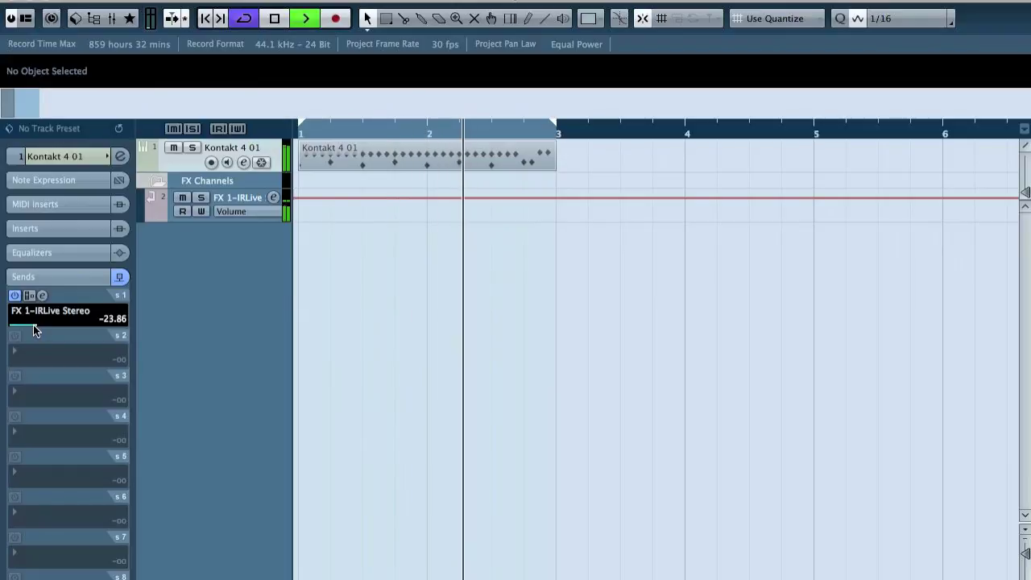
Reopen the IRLive Stereo insert on the FX 1 channel while the beat plays.
click(239, 196)
click(66, 293)
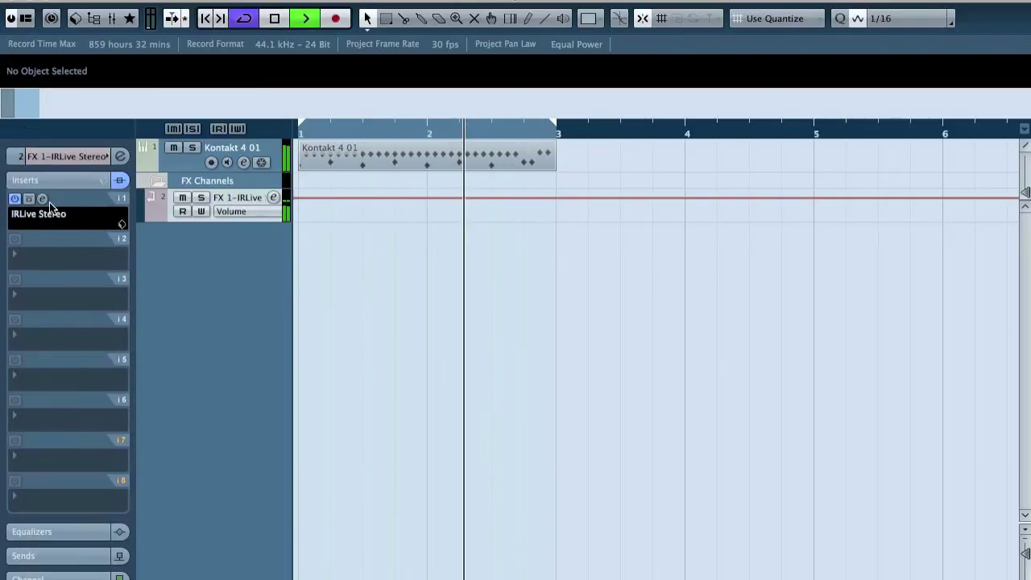
click(42, 198)
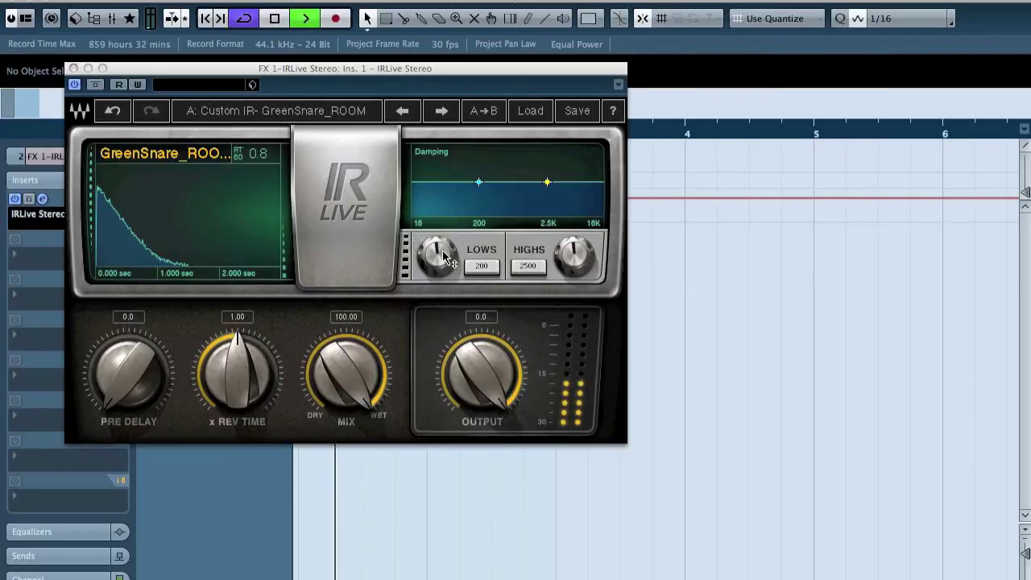
Try cutting and boosting IRLive's high-frequency damping at 2500 Hz, and reset it to flat.
drag(574, 255, 575, 274)
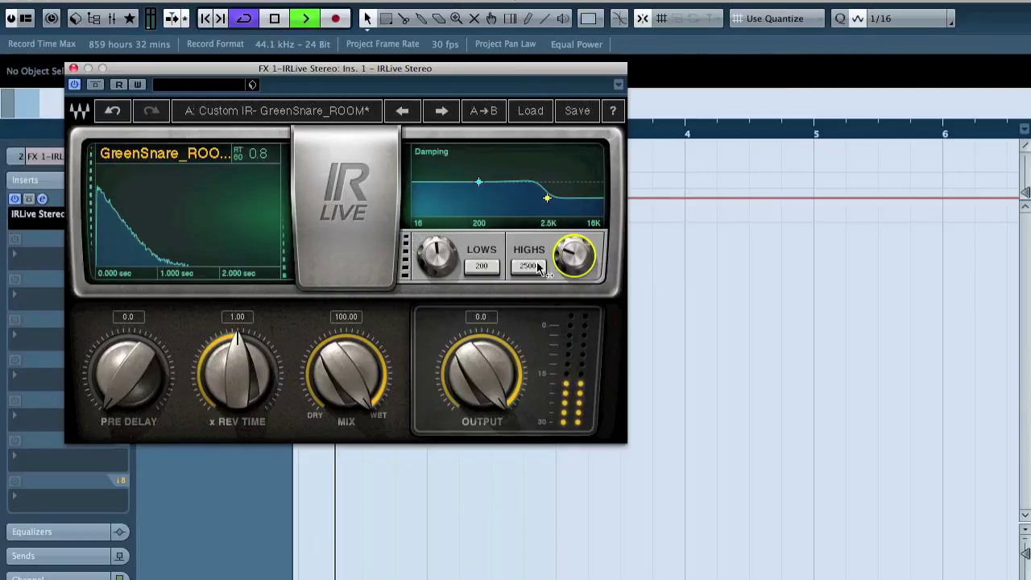
drag(528, 266, 528, 282)
drag(575, 256, 575, 227)
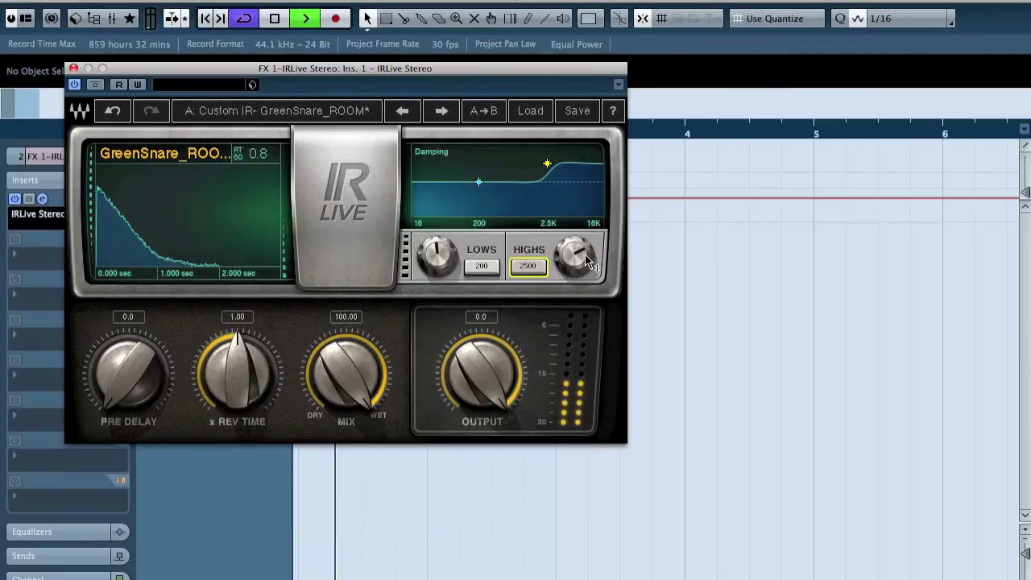
drag(532, 274, 550, 277)
Set IRLive's reverb time multiplier to 1.37, stop playback and close the plug-in.
drag(253, 392, 250, 377)
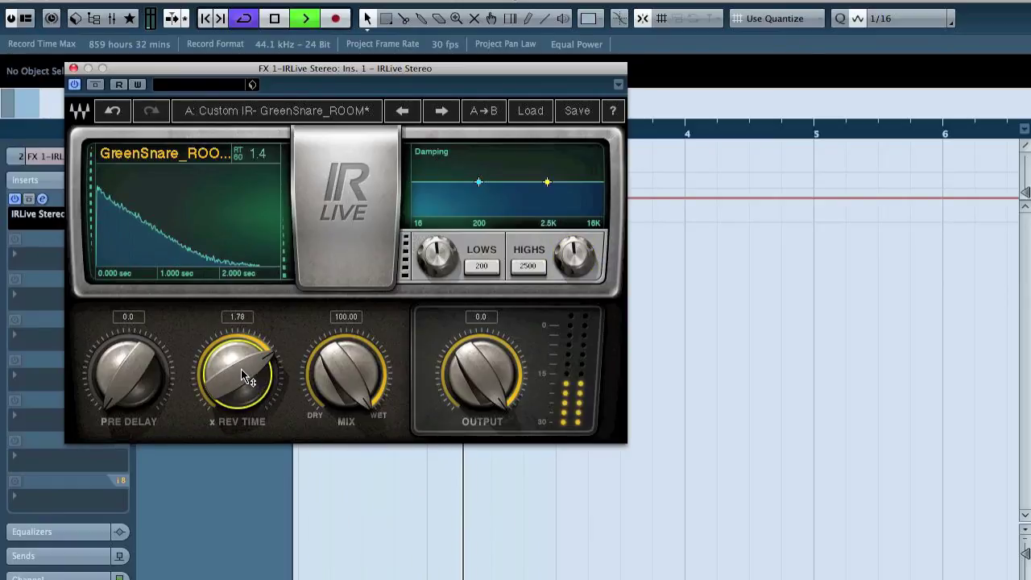
drag(241, 369, 241, 378)
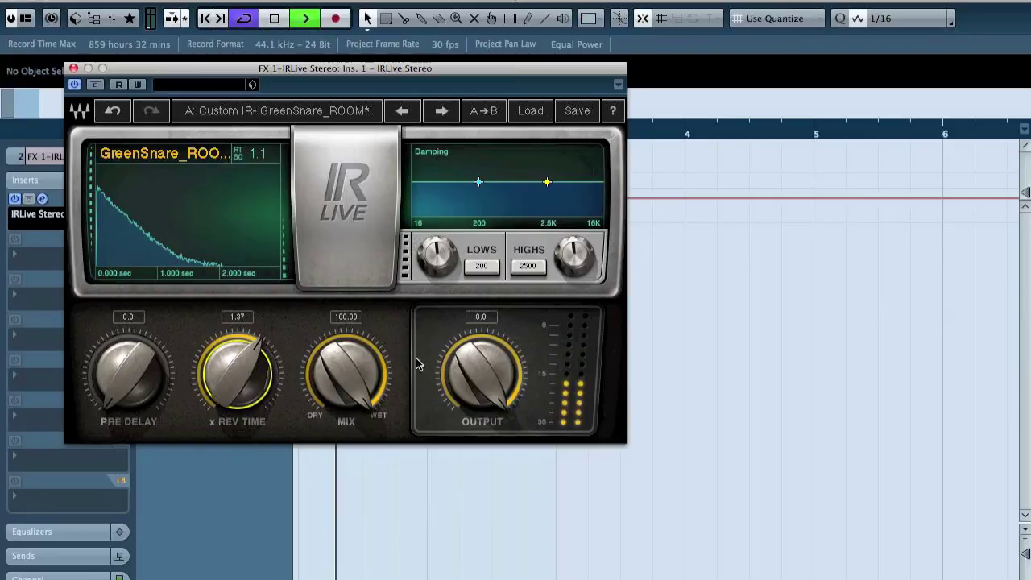
key(space)
click(73, 68)
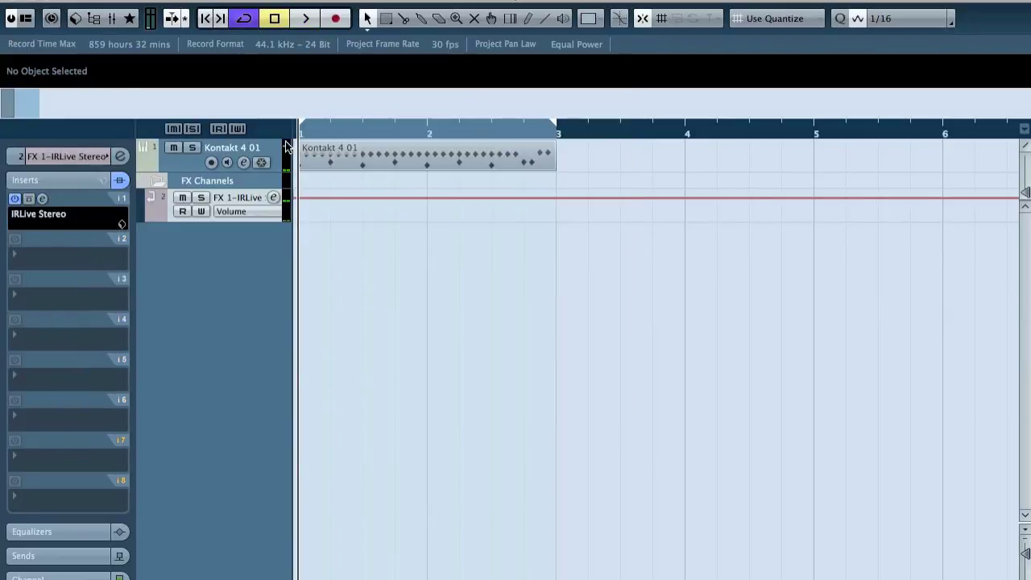
Move IRLive Stereo to the FX channel's second insert slot and load the Q1 Stereo equalizer in the first.
drag(75, 199, 73, 251)
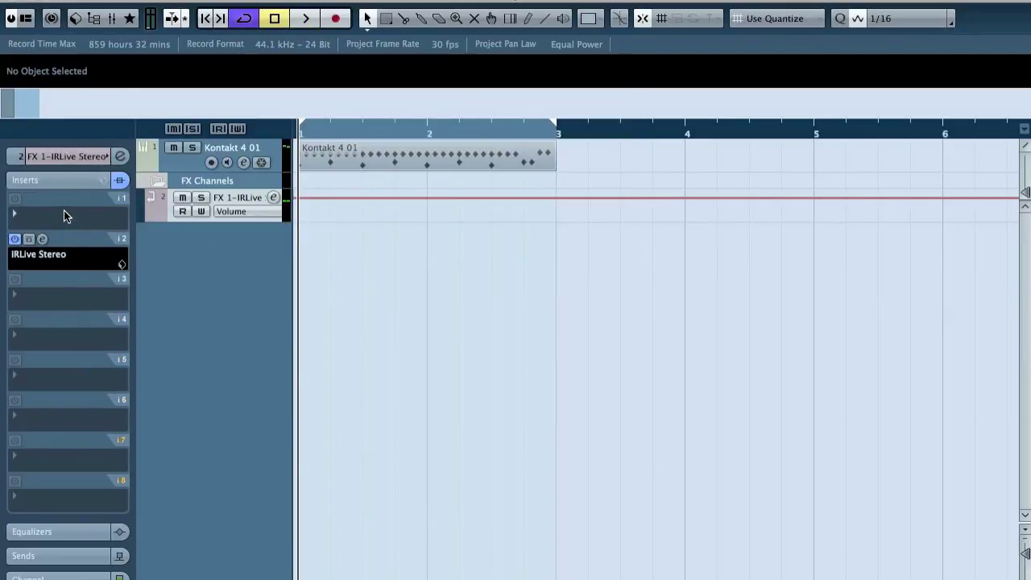
click(65, 212)
mouse_move(122, 445)
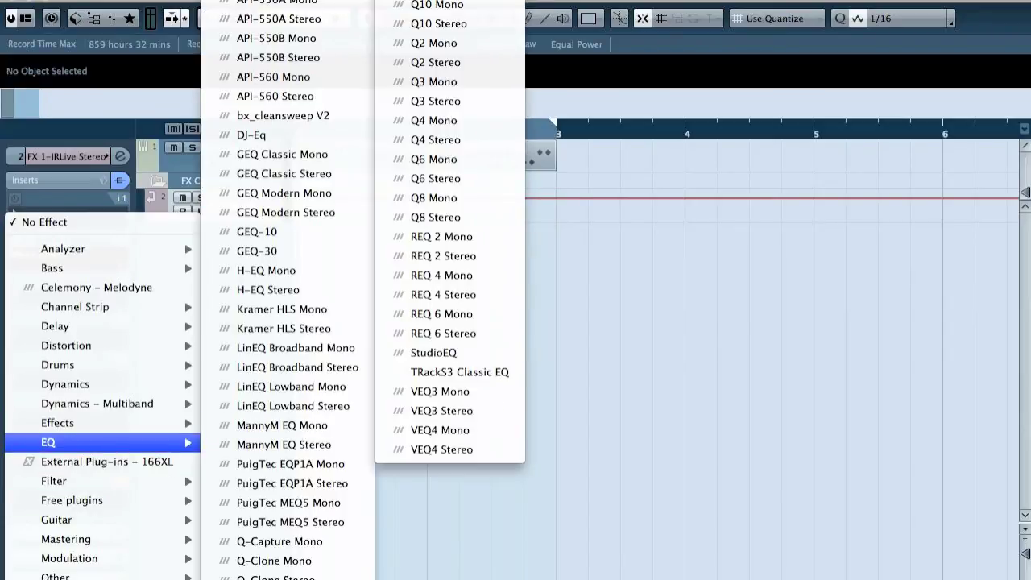
click(451, 7)
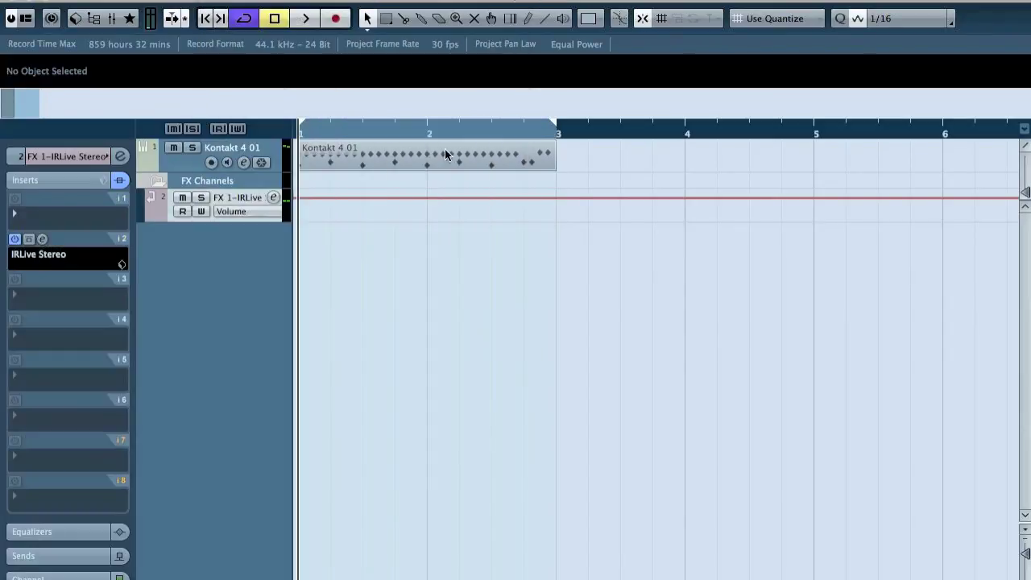
Enable the Q1 band during playback with a -10.2 dB cut at 930 Hz and Q 1.6, close the equalizer and stop playback.
click(435, 506)
key(space)
drag(448, 424, 526, 391)
drag(530, 393, 524, 394)
drag(498, 508, 499, 556)
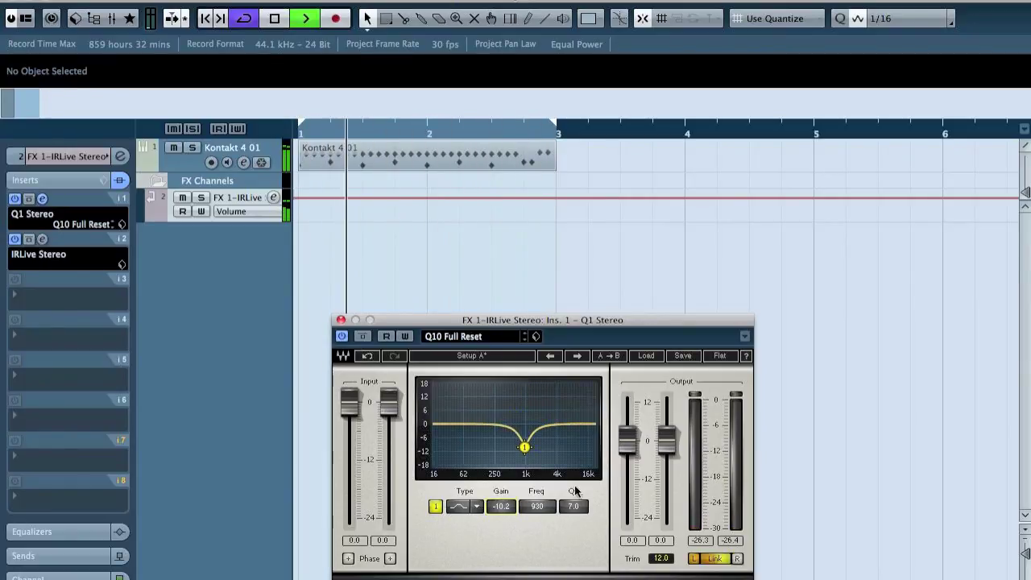
drag(573, 507, 573, 532)
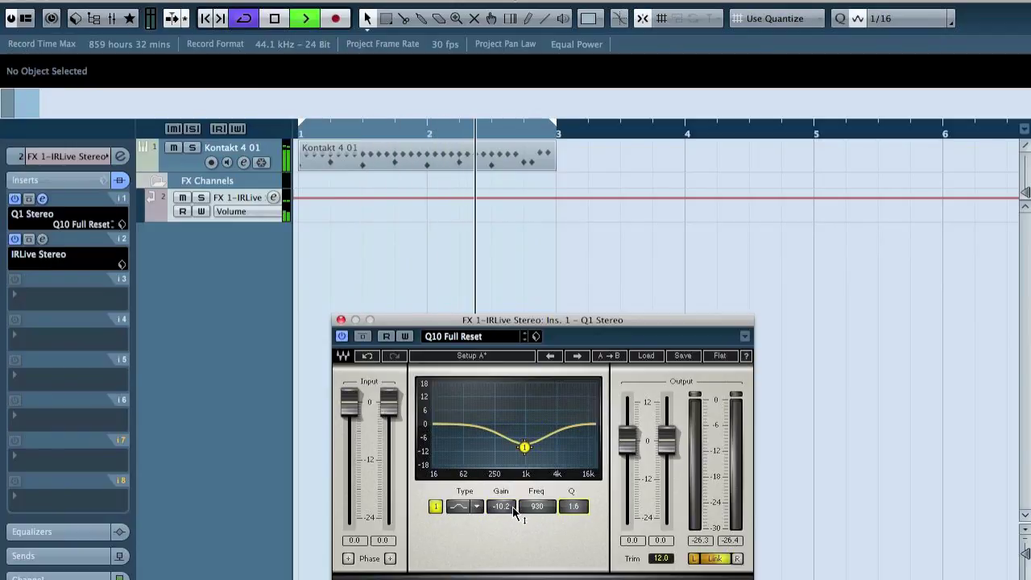
click(341, 320)
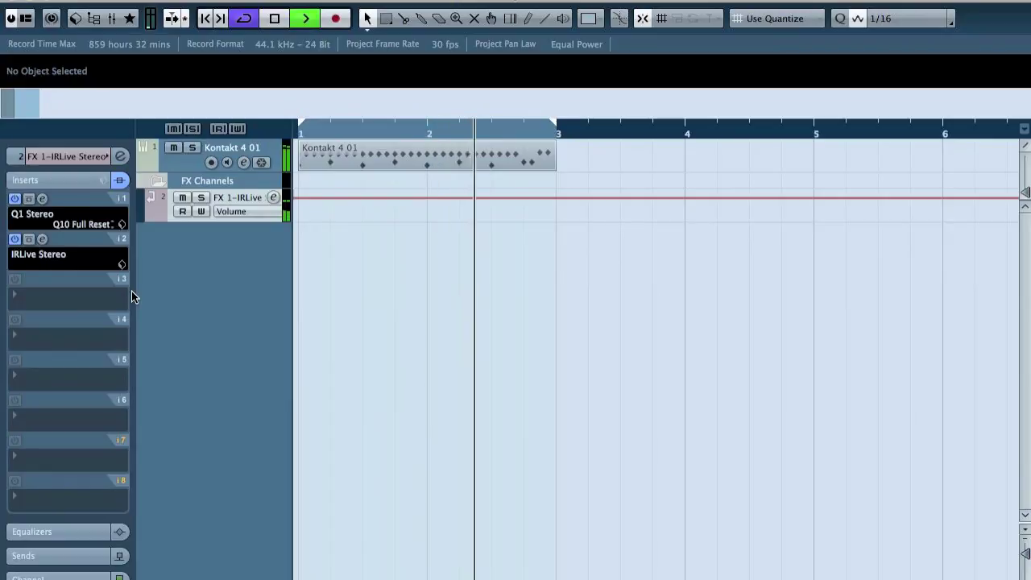
key(space)
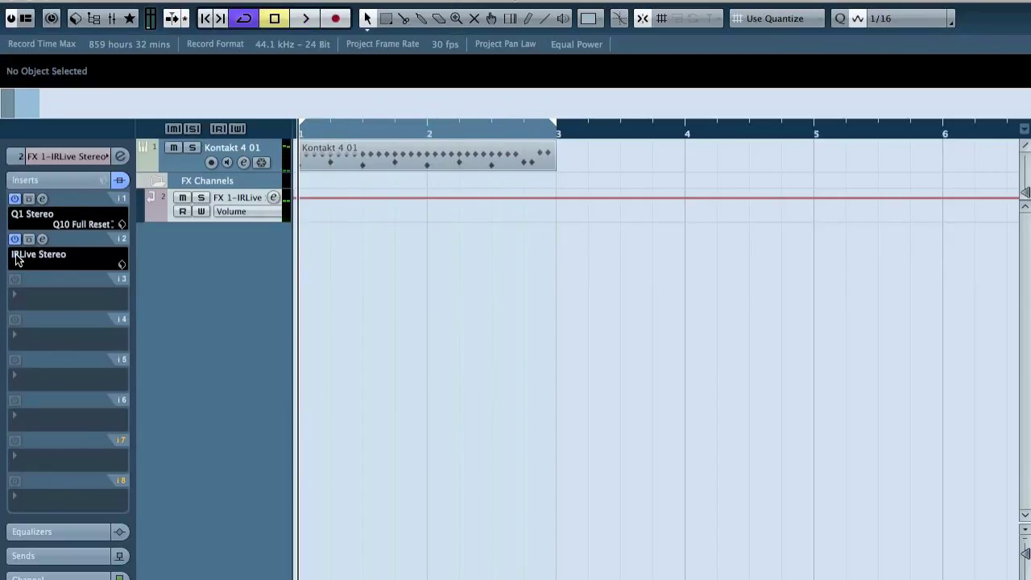